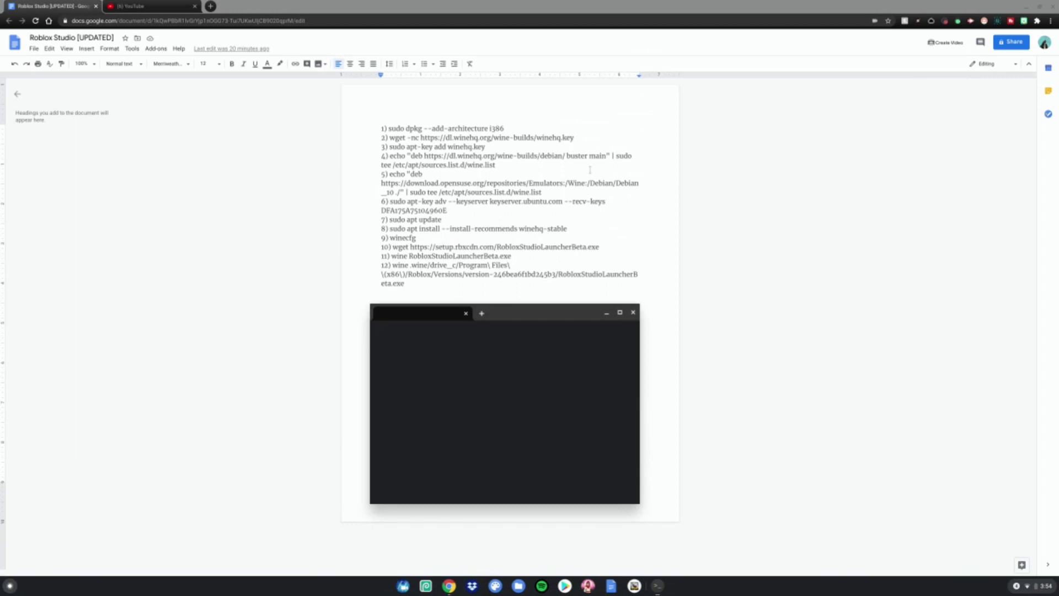
Step: Add the i386 architecture by running the first listed command
{"action": "left_click_drag", "start_coordinate": [502, 316], "coordinate": [563, 316]}
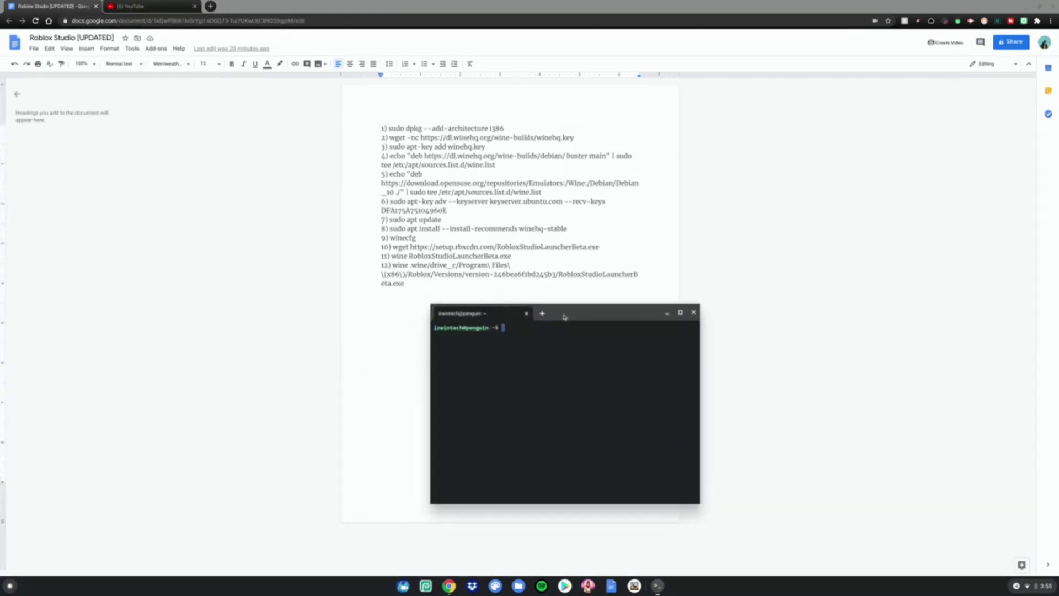
{"action": "left_click_drag", "start_coordinate": [388, 128], "coordinate": [511, 129]}
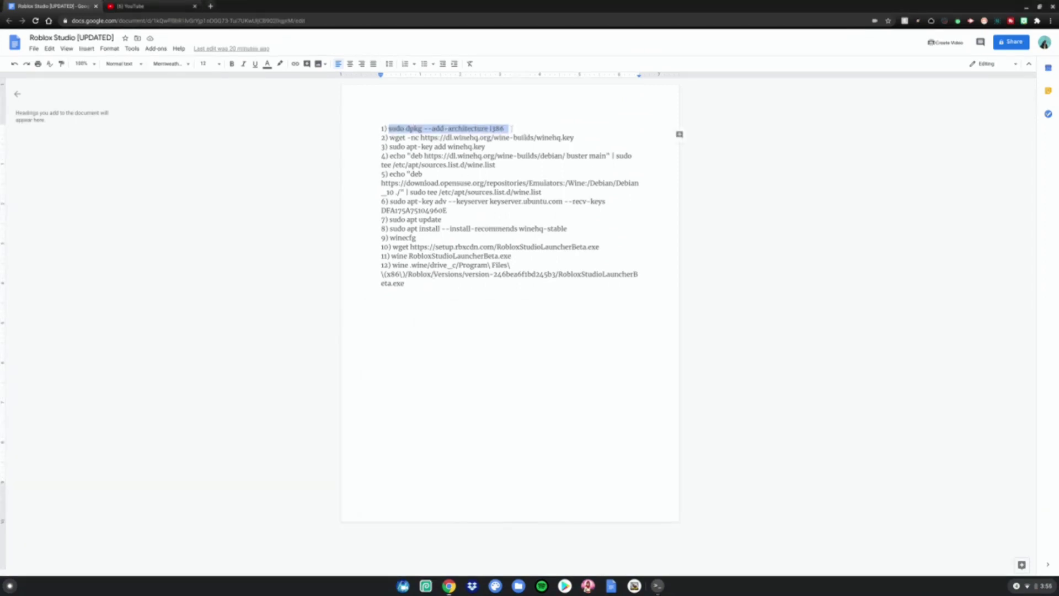
{"action": "key", "text": "ctrl+c"}
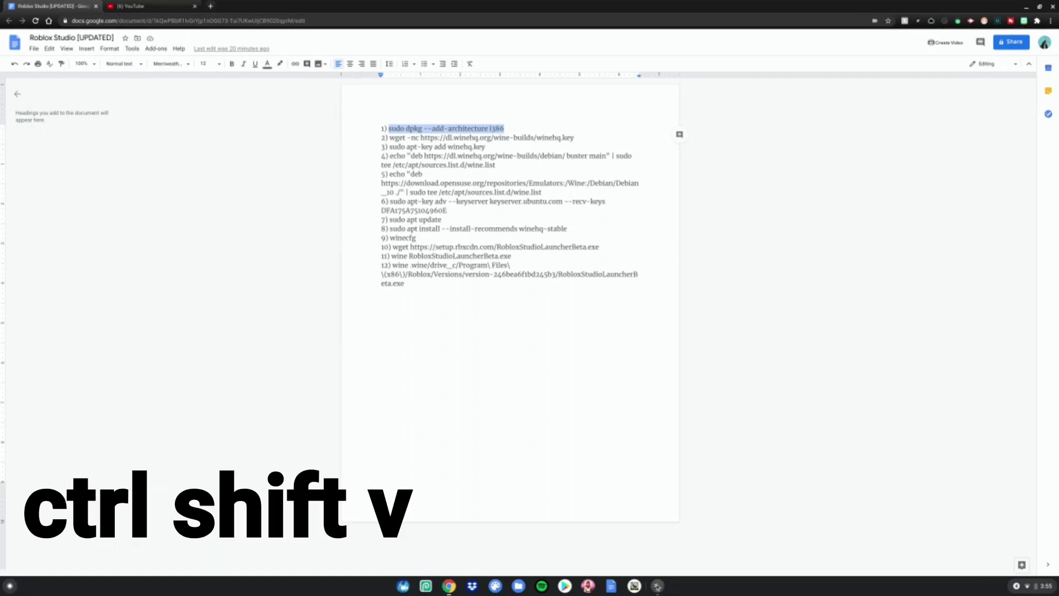
{"action": "left_click", "coordinate": [657, 585]}
{"action": "key", "text": "ctrl+shift+v"}
{"action": "key", "text": "Return"}
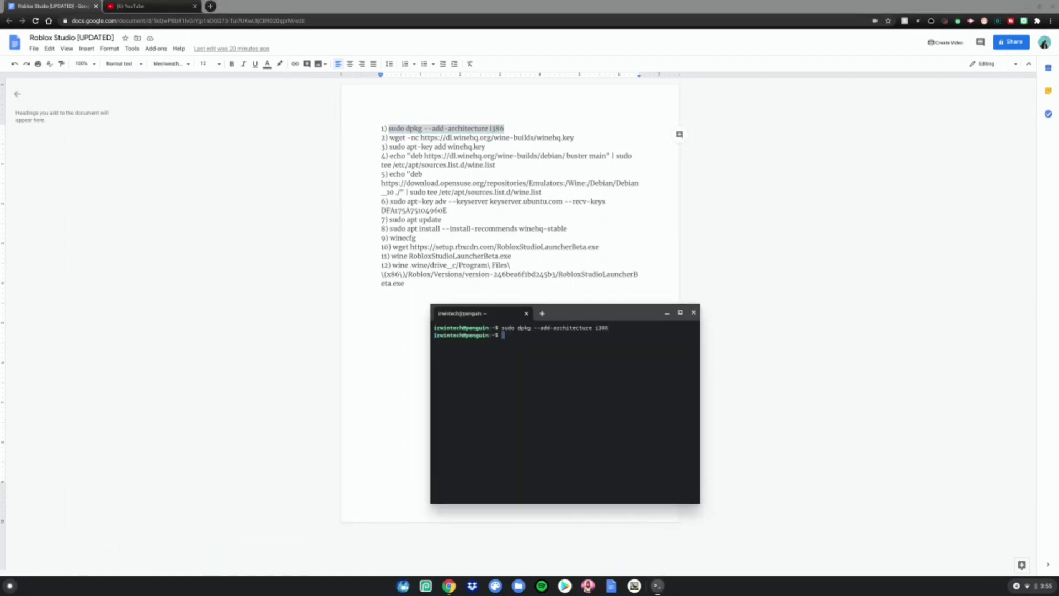
Step: Download the WineHQ key with wget and add it with apt-key
{"action": "left_click_drag", "start_coordinate": [389, 137], "coordinate": [563, 139]}
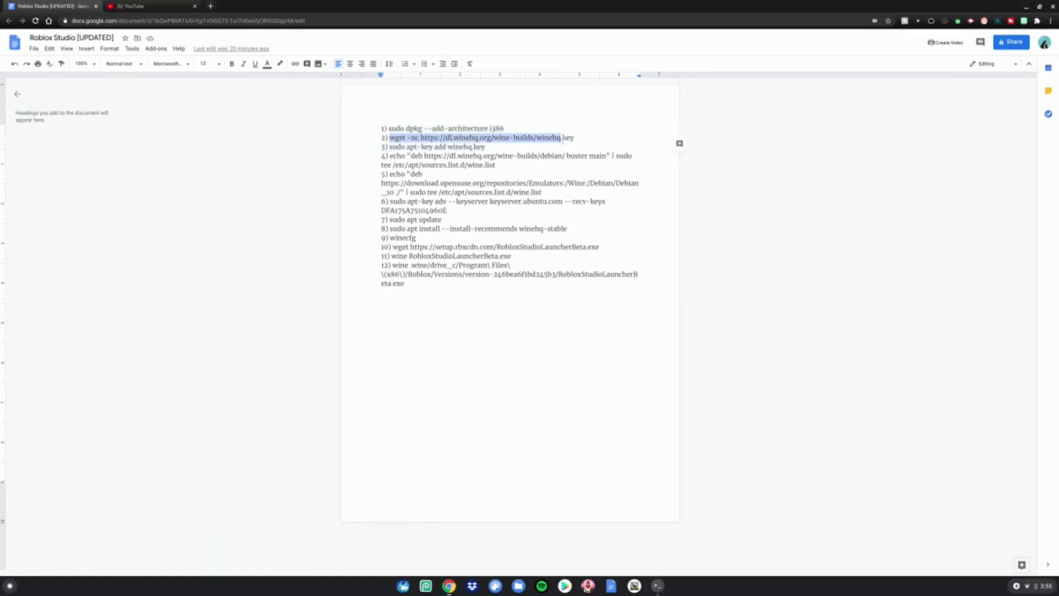
{"action": "left_click", "coordinate": [651, 588]}
{"action": "key", "text": "ctrl+shift+v"}
{"action": "key", "text": "Return"}
{"action": "key", "text": "Return"}
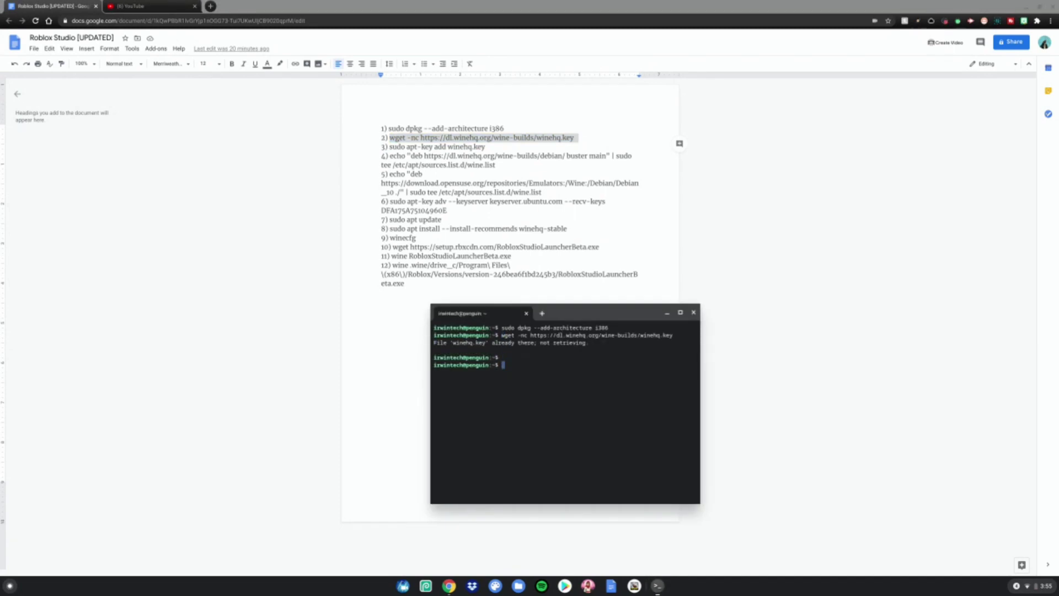
{"action": "left_click", "coordinate": [740, 452]}
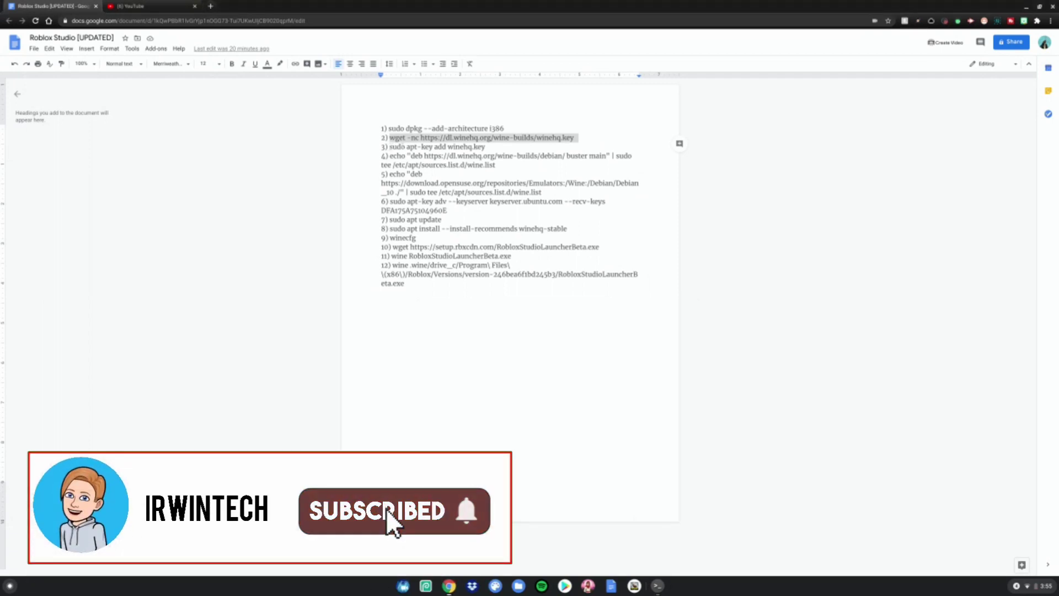
{"action": "left_click_drag", "start_coordinate": [389, 147], "coordinate": [486, 147]}
{"action": "left_click", "coordinate": [658, 586]}
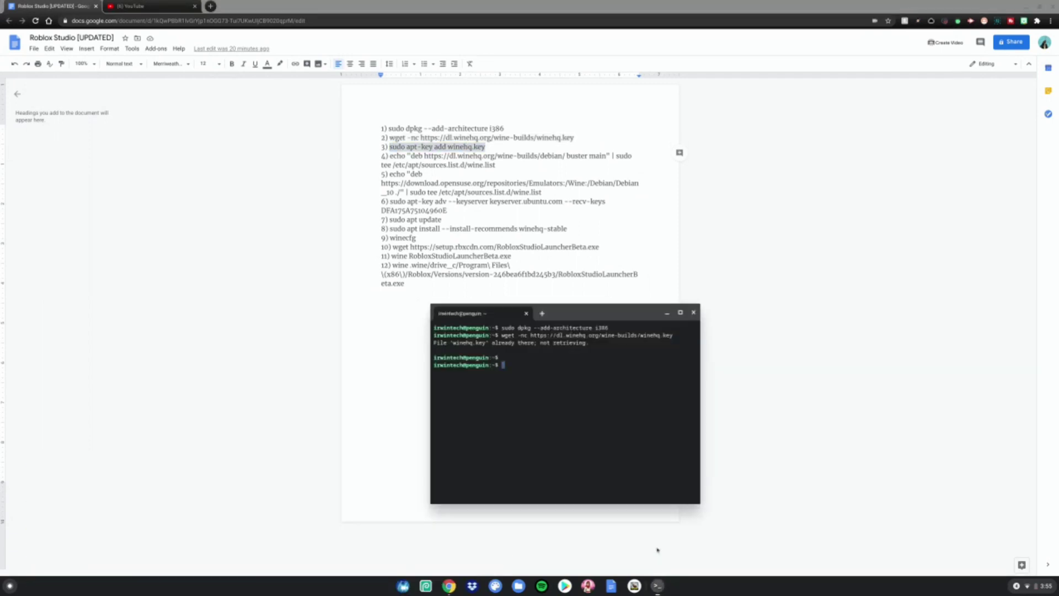
{"action": "key", "text": "ctrl+shift+v"}
{"action": "key", "text": "Return"}
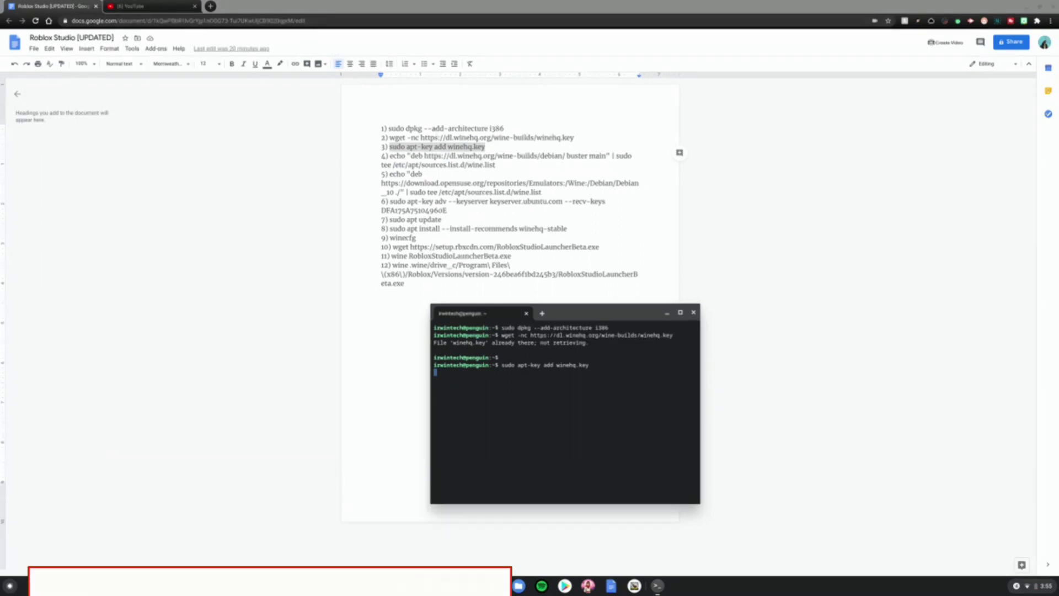
Step: Add the WineHQ and OpenSUSE Wine repository lines
{"action": "left_click_drag", "start_coordinate": [389, 156], "coordinate": [496, 165]}
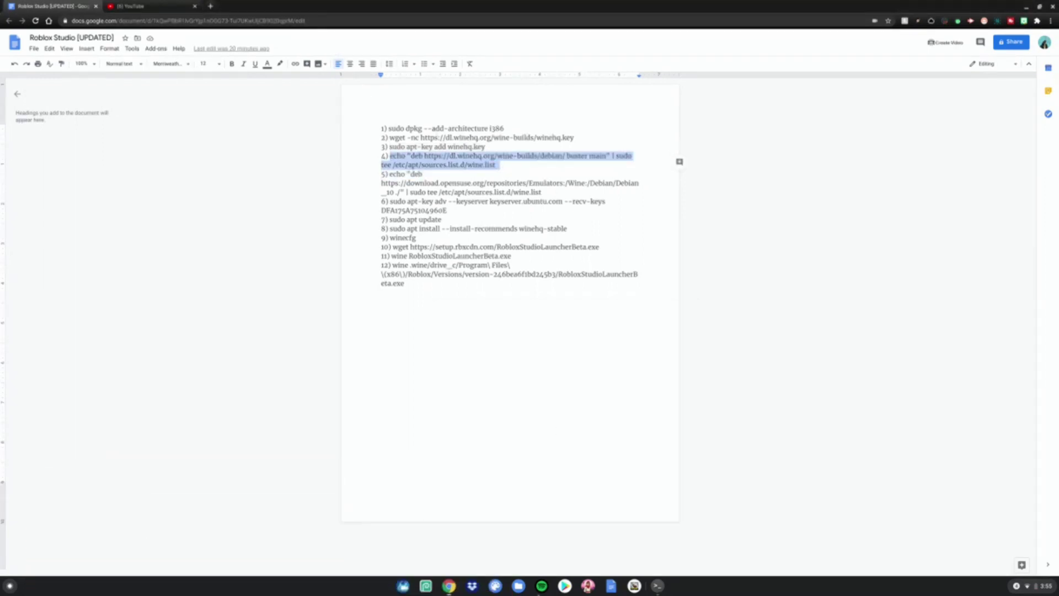
{"action": "left_click", "coordinate": [657, 586]}
{"action": "key", "text": "ctrl+shift+v"}
{"action": "key", "text": "Return"}
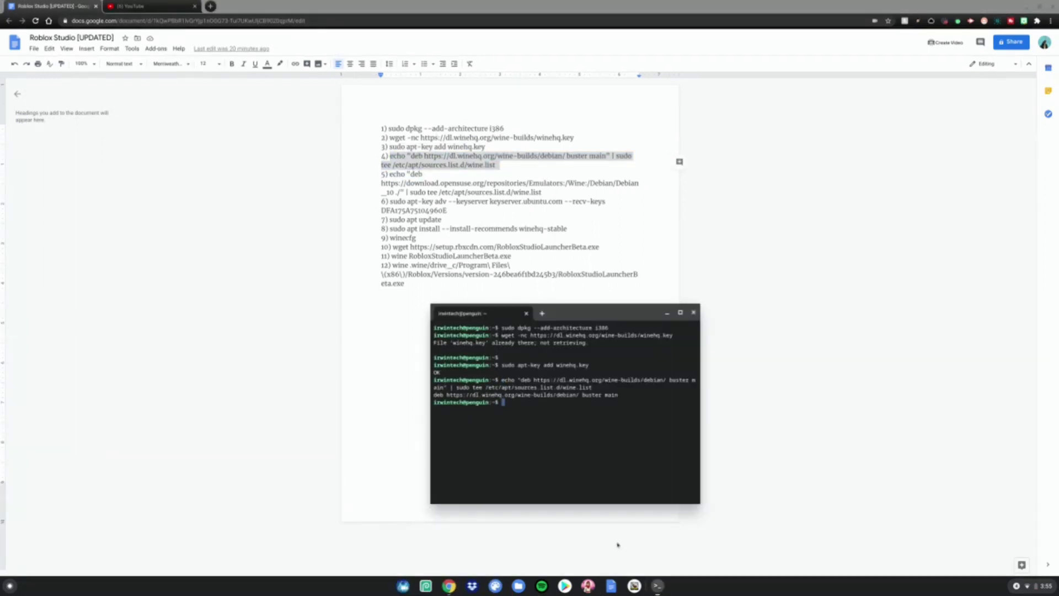
{"action": "key", "text": "Return"}
{"action": "left_click_drag", "start_coordinate": [389, 174], "coordinate": [543, 192]}
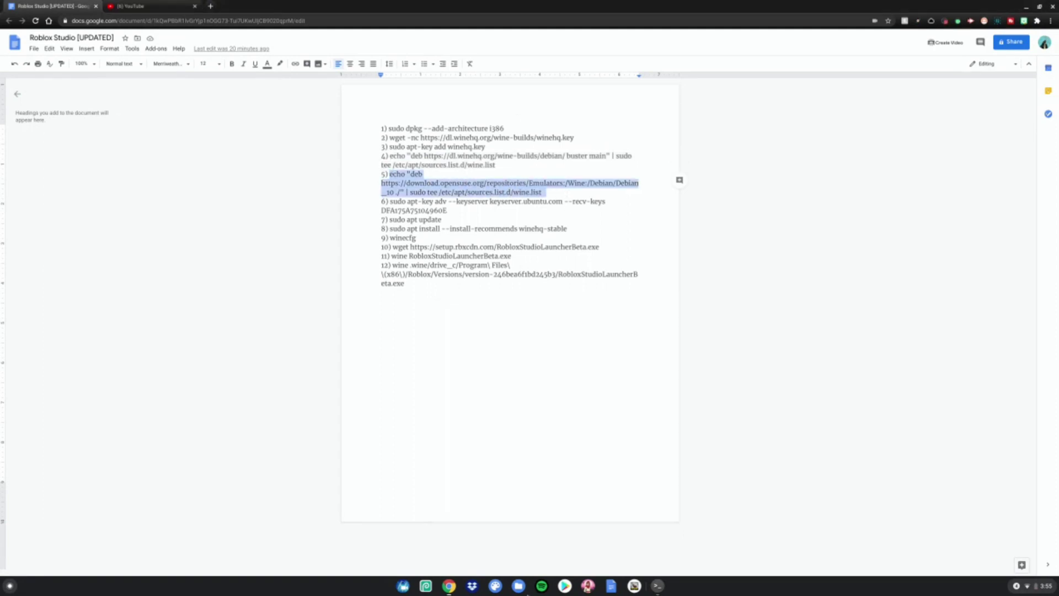
{"action": "left_click", "coordinate": [657, 585]}
{"action": "key", "text": "ctrl+shift+v"}
{"action": "key", "text": "Return"}
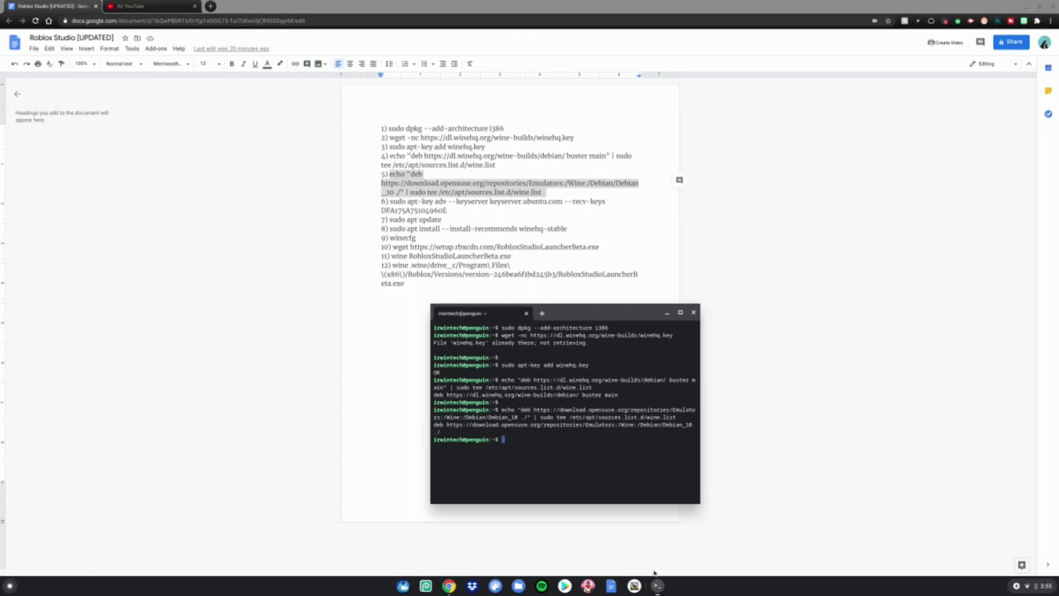
{"action": "key", "text": "Return"}
Step: Fetch the OpenSUSE key from the keyserver and run 'sudo apt update'
{"action": "left_click_drag", "start_coordinate": [390, 201], "coordinate": [448, 211]}
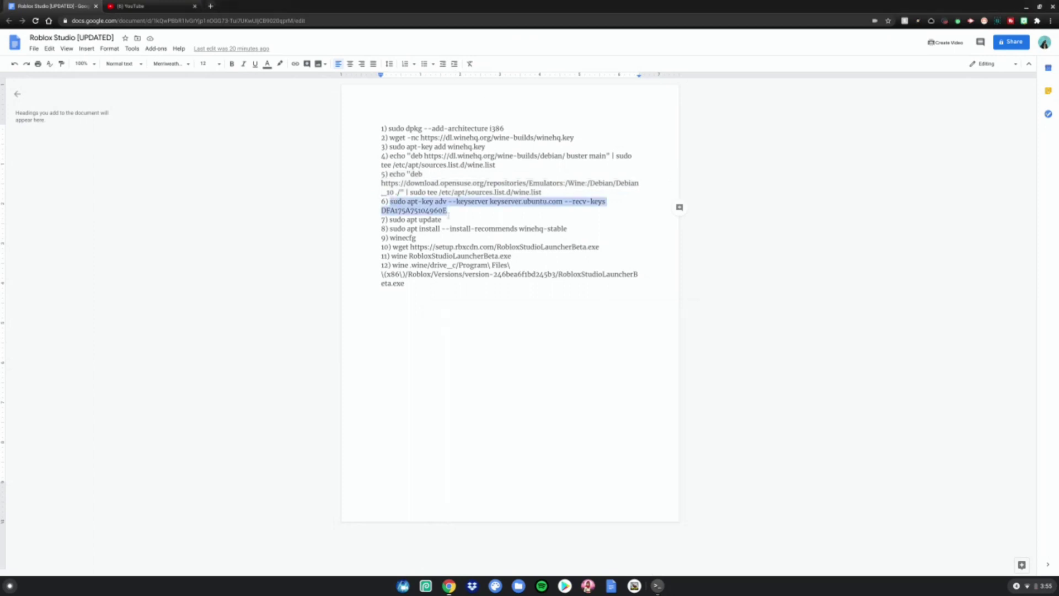
{"action": "left_click", "coordinate": [658, 586]}
{"action": "key", "text": "ctrl+shift+v"}
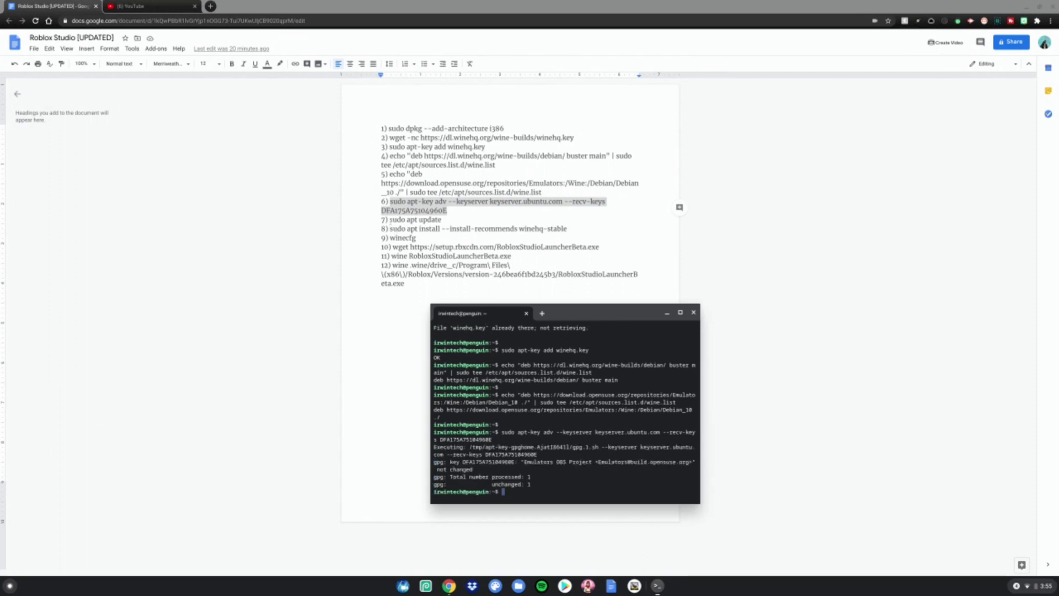
{"action": "left_click_drag", "start_coordinate": [389, 219], "coordinate": [445, 219]}
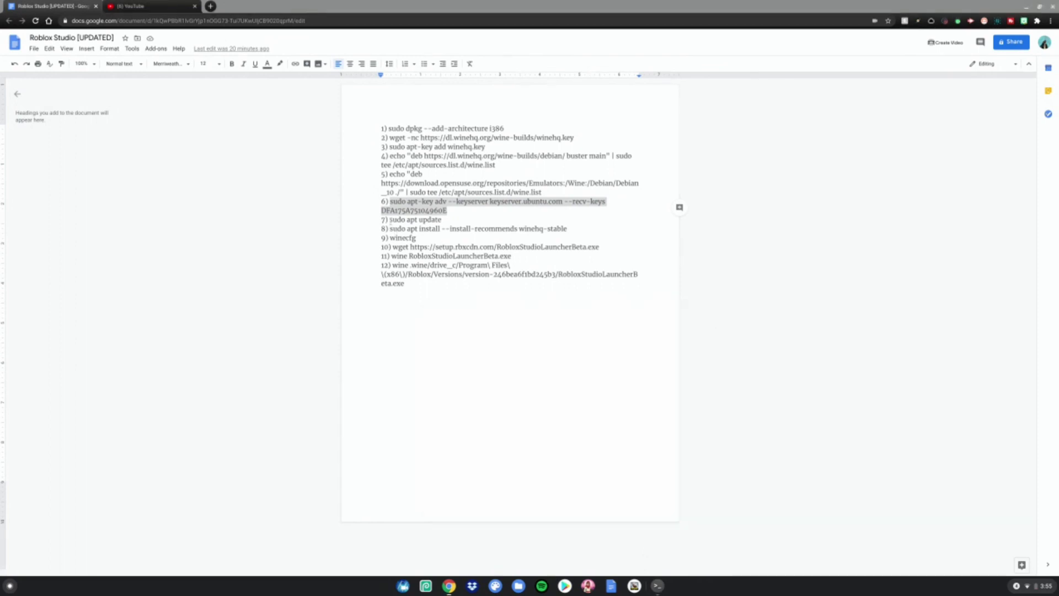
{"action": "left_click", "coordinate": [658, 586]}
{"action": "key", "text": "ctrl+shift+v"}
{"action": "key", "text": "Return"}
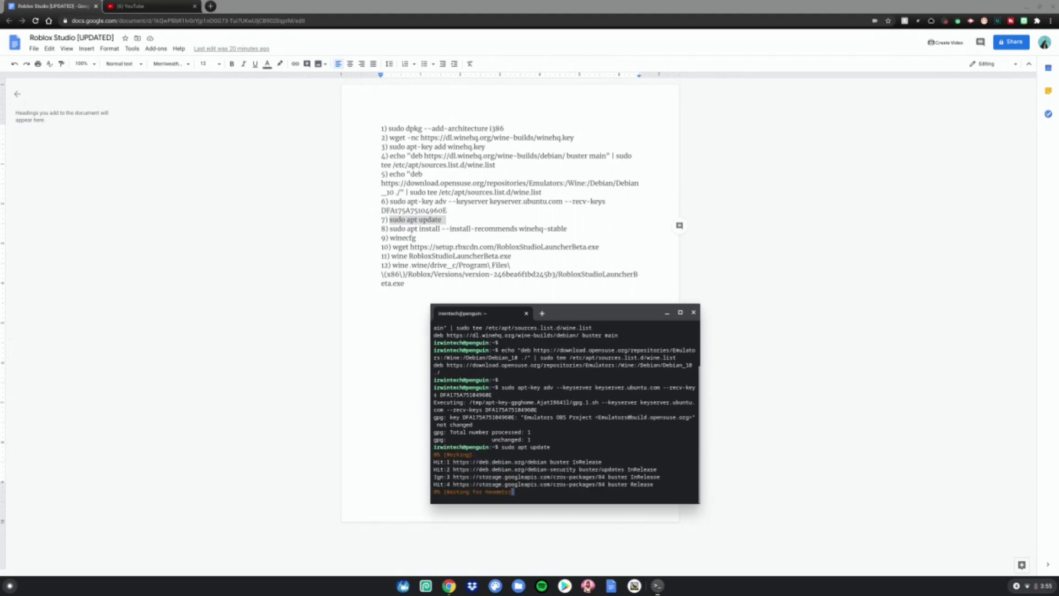
Step: Run the line 8 apt install of winehq-stable, already at the newest version
{"action": "left_click", "coordinate": [390, 229]}
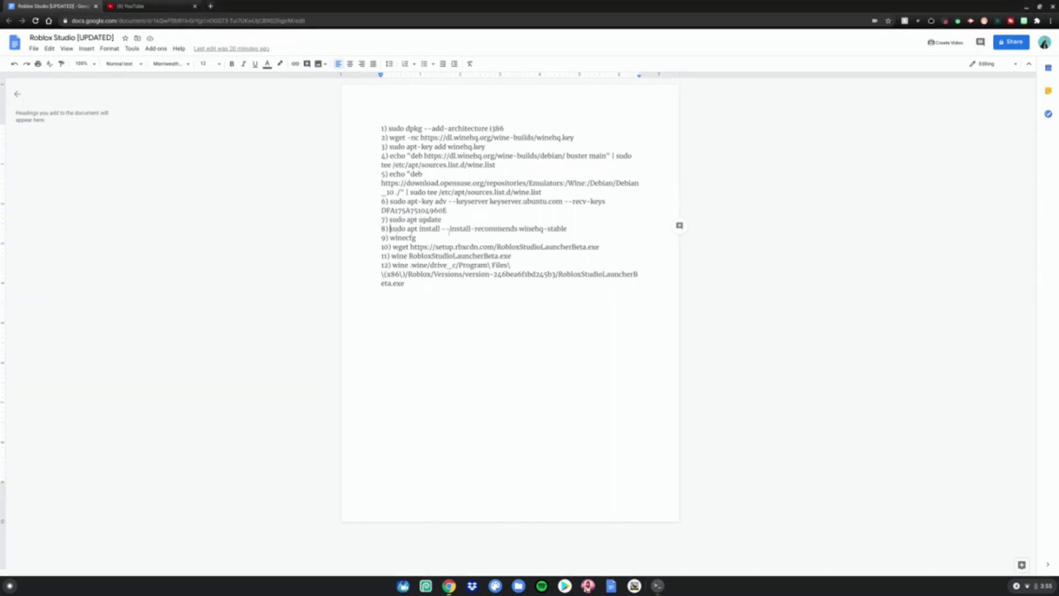
{"action": "left_click_drag", "start_coordinate": [390, 228], "coordinate": [567, 230]}
{"action": "key", "text": "ctrl+c"}
{"action": "left_click", "coordinate": [658, 586]}
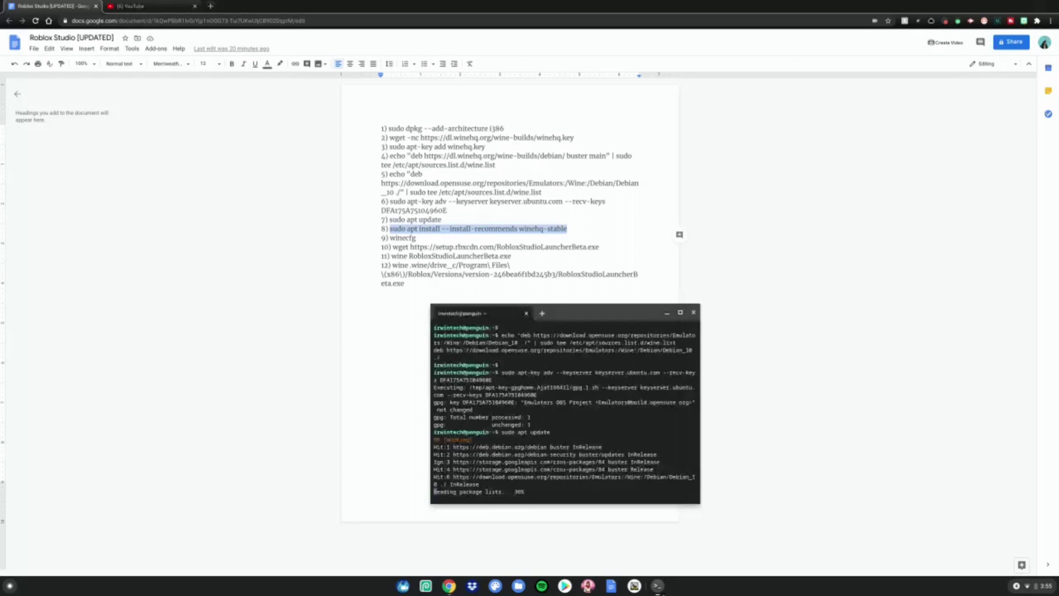
{"action": "key", "text": "ctrl+shift+v"}
{"action": "key", "text": "Return"}
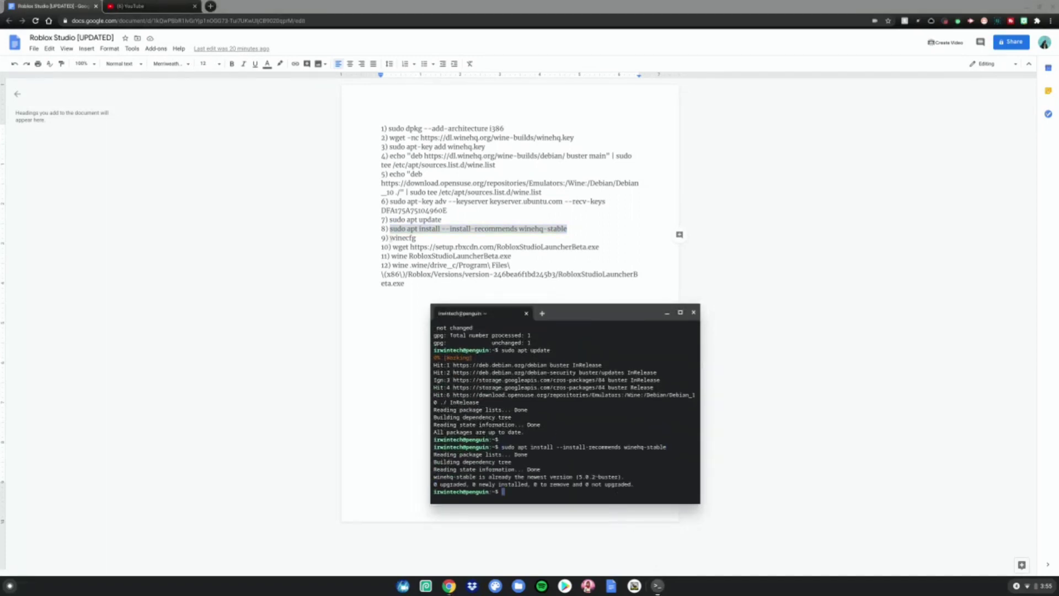
{"action": "left_click_drag", "start_coordinate": [389, 238], "coordinate": [418, 238]}
Step: Run winecfg, choose a Windows version to emulate, and confirm with OK
{"action": "key", "text": "ctrl+c"}
{"action": "left_click", "coordinate": [657, 585]}
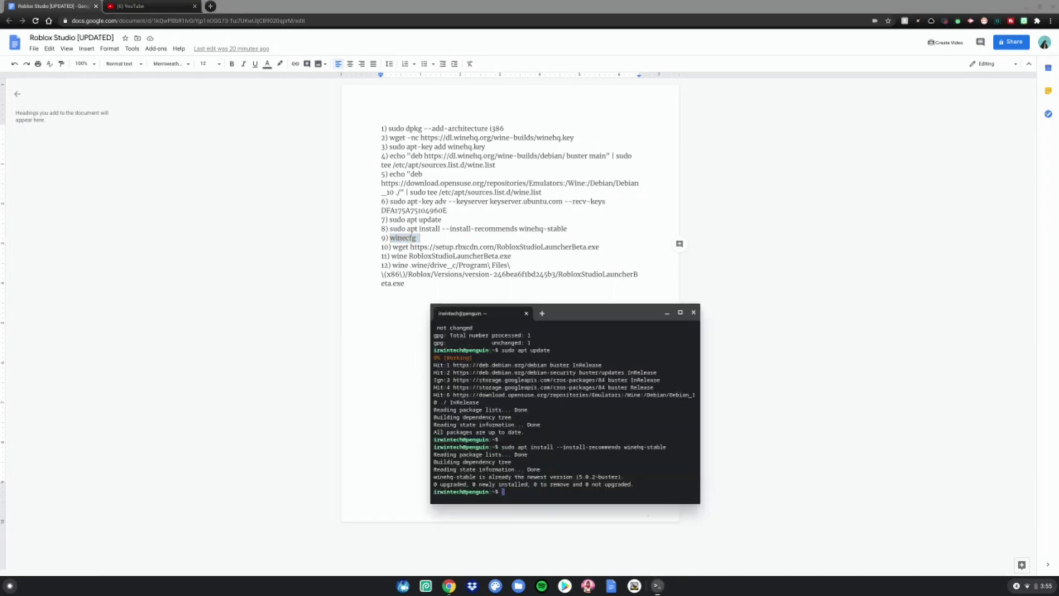
{"action": "key", "text": "ctrl+shift+v"}
{"action": "key", "text": "Return"}
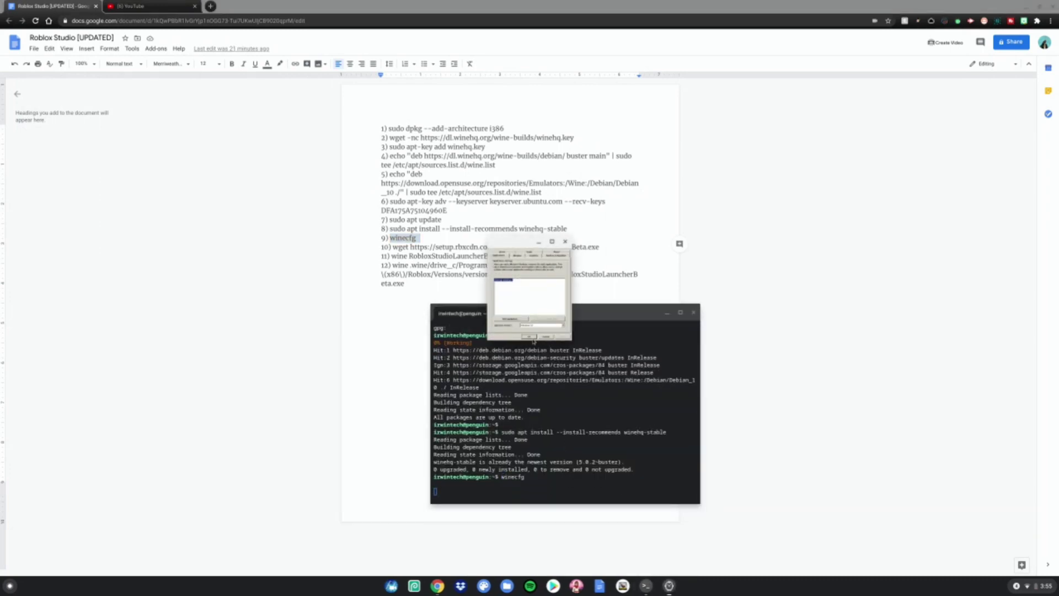
{"action": "left_click", "coordinate": [535, 331]}
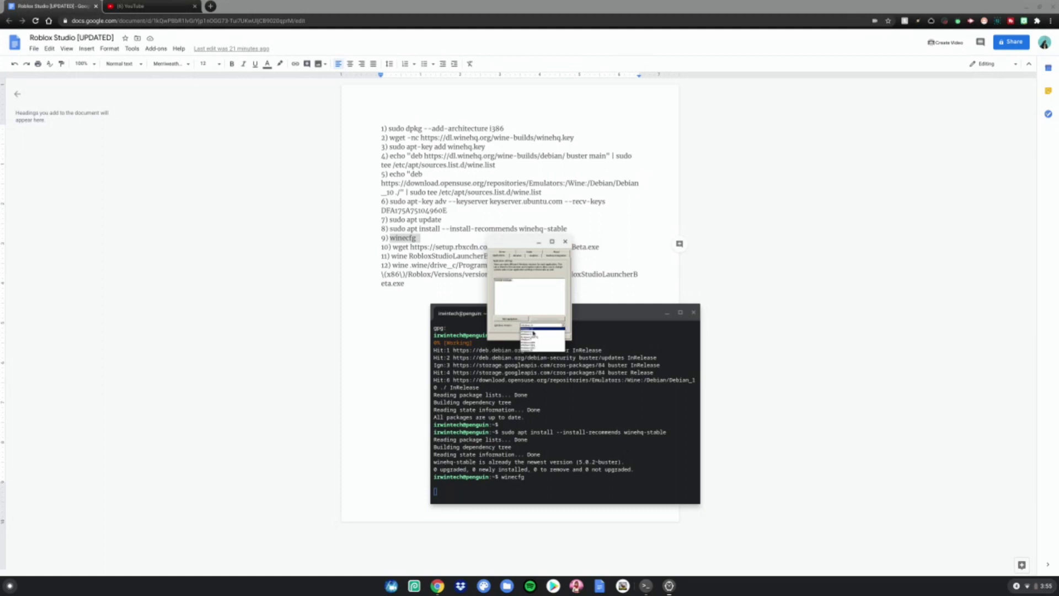
{"action": "left_click", "coordinate": [538, 335]}
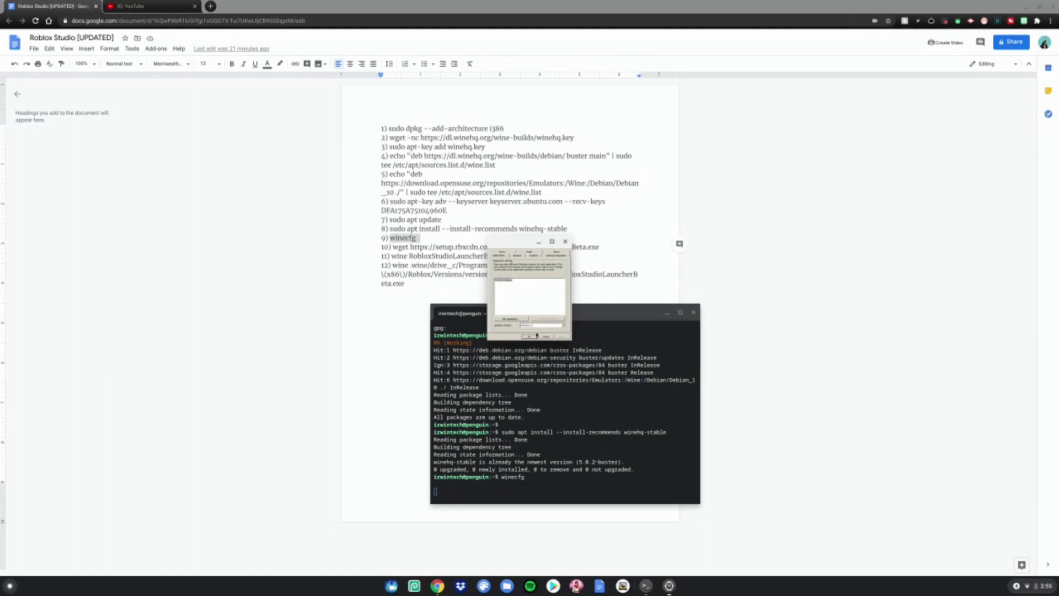
{"action": "left_click", "coordinate": [533, 337]}
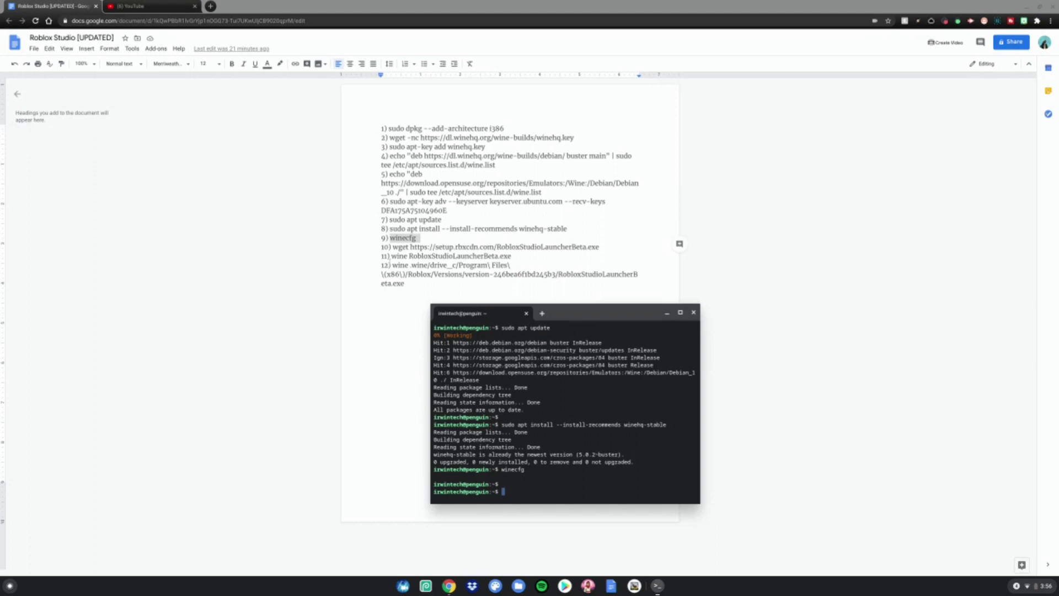
Step: Download RobloxStudioLauncherBeta.exe with the line 10 wget command
{"action": "mouse_move", "coordinate": [393, 247]}
{"action": "left_mouse_down"}
{"action": "mouse_move", "coordinate": [513, 256]}
{"action": "mouse_move", "coordinate": [600, 246]}
{"action": "left_mouse_up"}
{"action": "key", "text": "alt+Tab"}
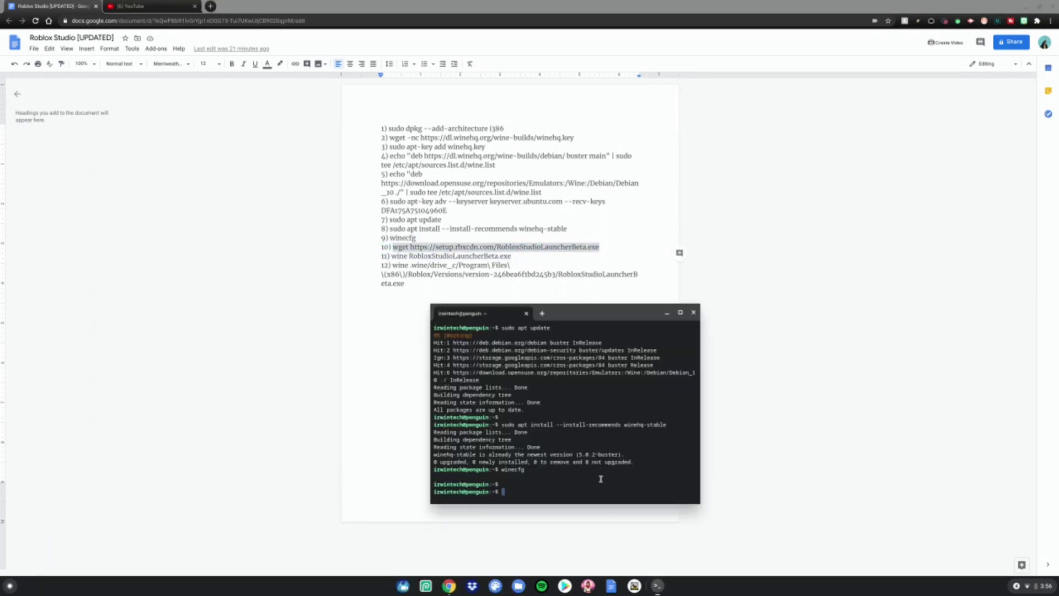
{"action": "key", "text": "ctrl+shift+v"}
{"action": "key", "text": "Return"}
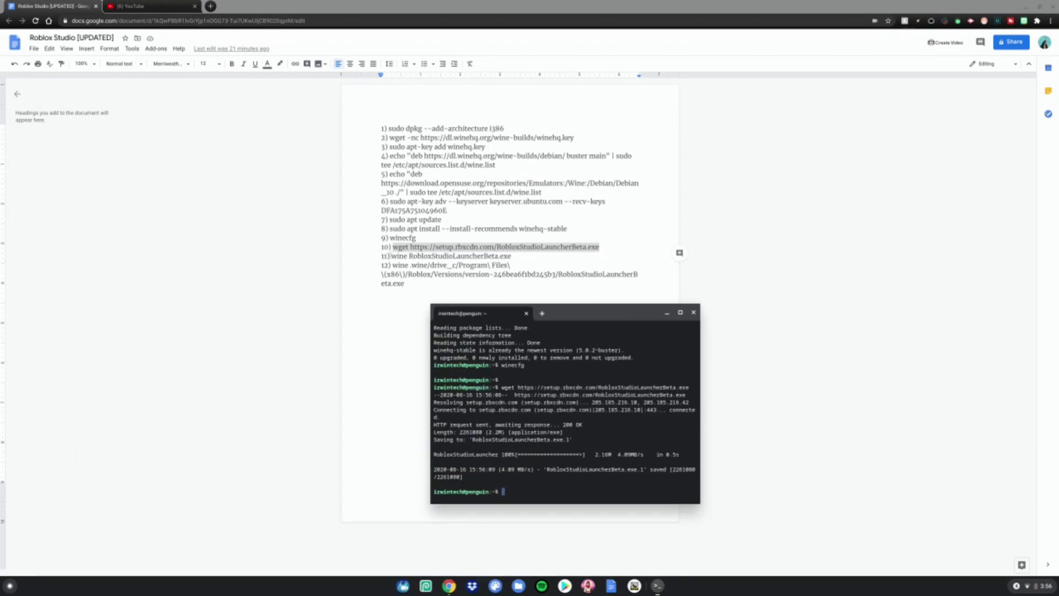
{"action": "left_click_drag", "start_coordinate": [391, 255], "coordinate": [488, 256]}
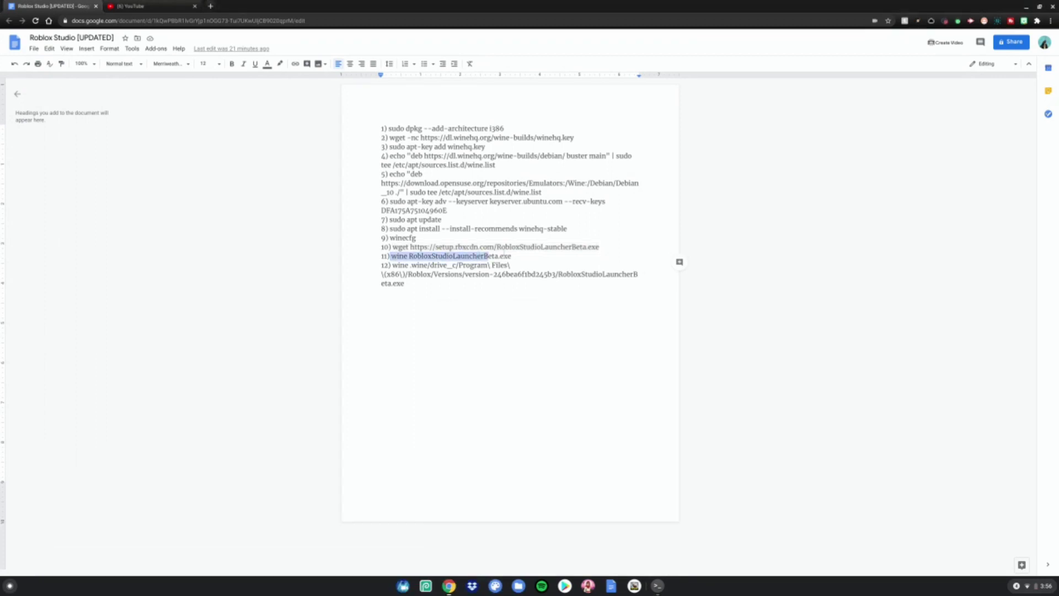
Step: Run RobloxStudioLauncherBeta.exe with wine using the line 11 command
{"action": "left_click", "coordinate": [660, 586]}
{"action": "key", "text": "ctrl+shift+v"}
{"action": "key", "text": "Return"}
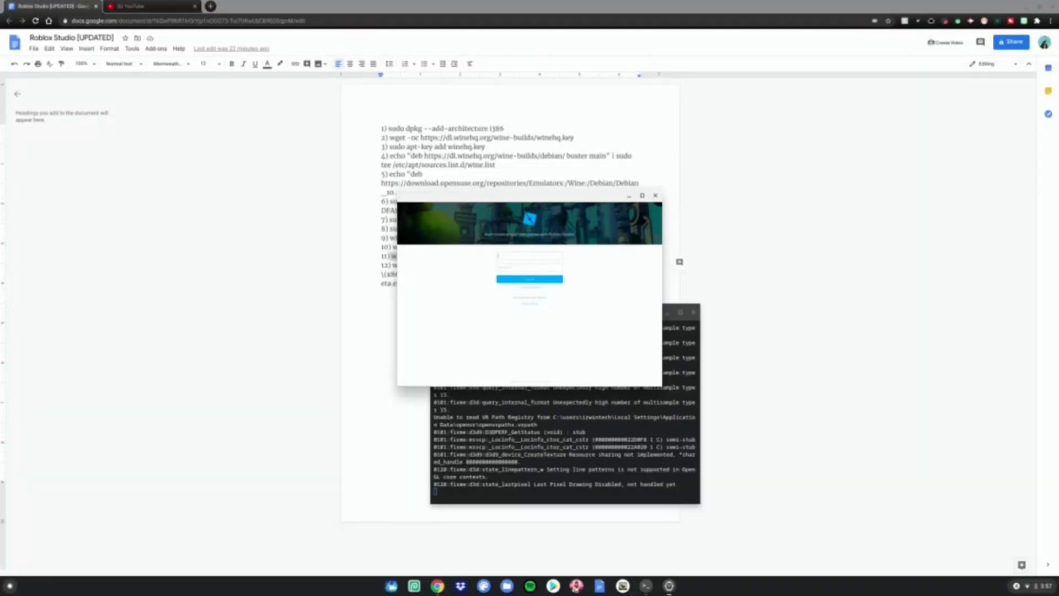
Step: Close the terminal session, choosing Leave, and reopen Terminal from the launcher
{"action": "left_click", "coordinate": [694, 312]}
{"action": "left_click", "coordinate": [636, 360]}
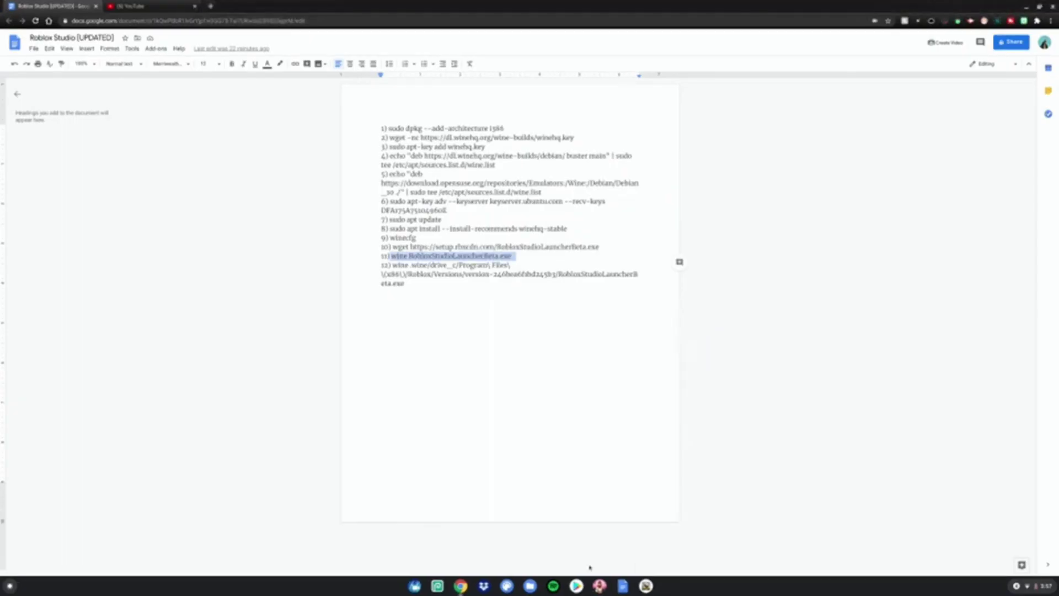
{"action": "key", "text": "super"}
{"action": "left_click", "coordinate": [432, 543]}
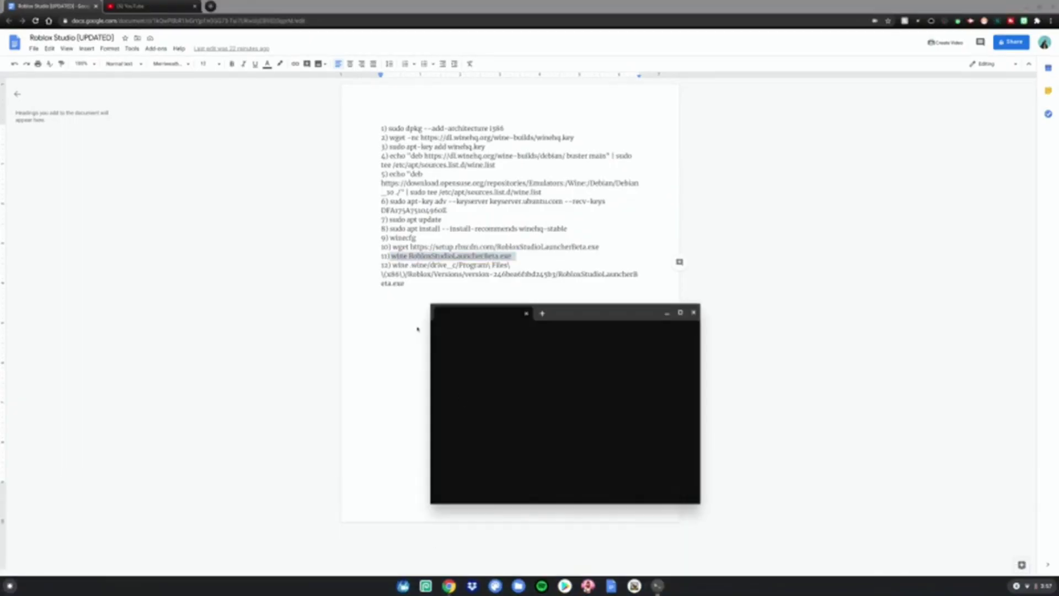
Step: Run the long Roblox Studio launch command from line 12
{"action": "left_click_drag", "start_coordinate": [391, 265], "coordinate": [472, 300]}
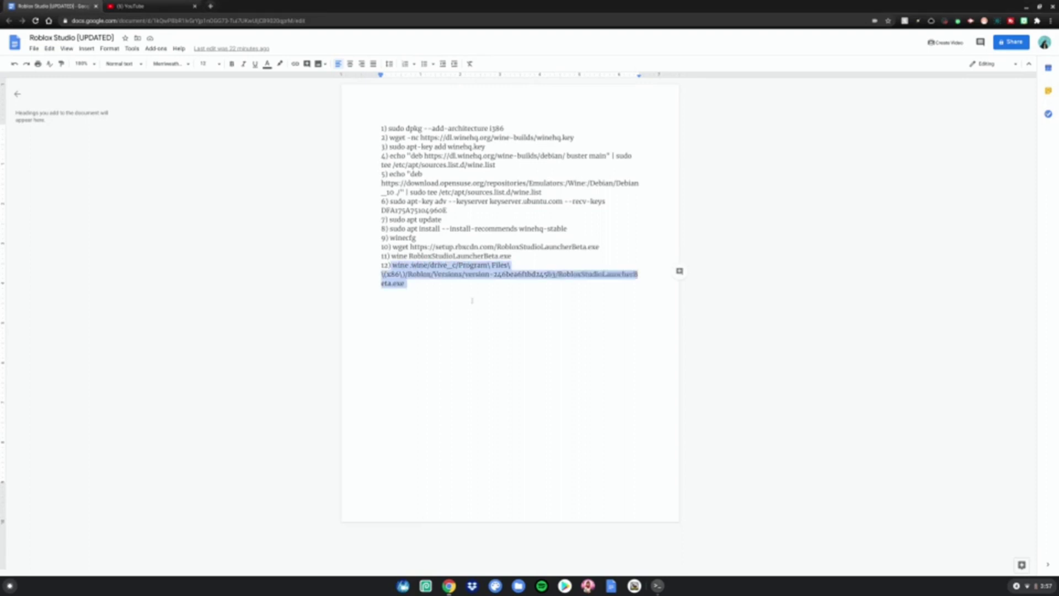
{"action": "left_click", "coordinate": [658, 585]}
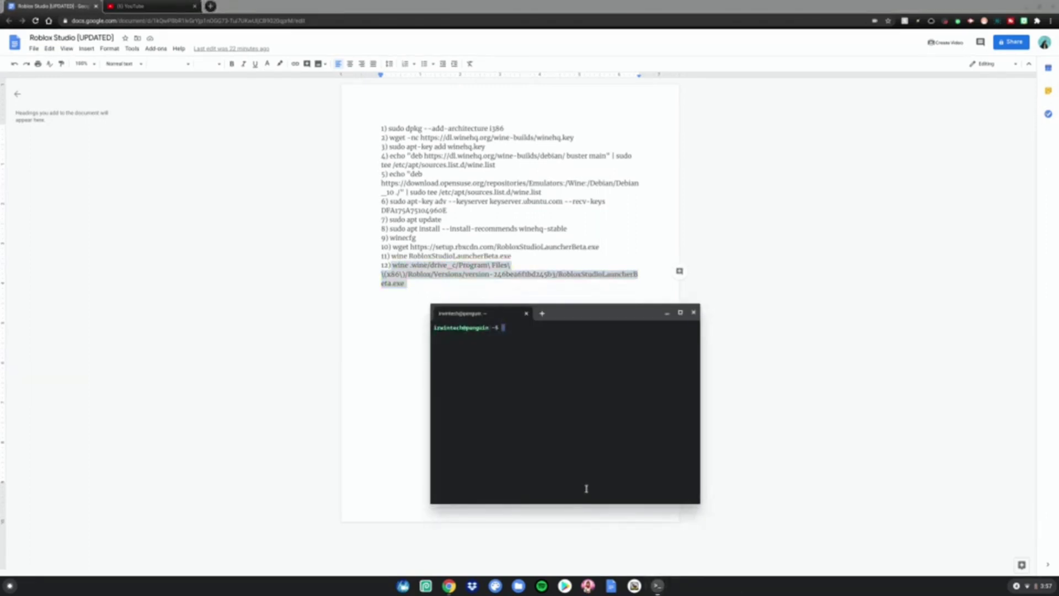
{"action": "key", "text": "ctrl+shift+v"}
{"action": "key", "text": "Return"}
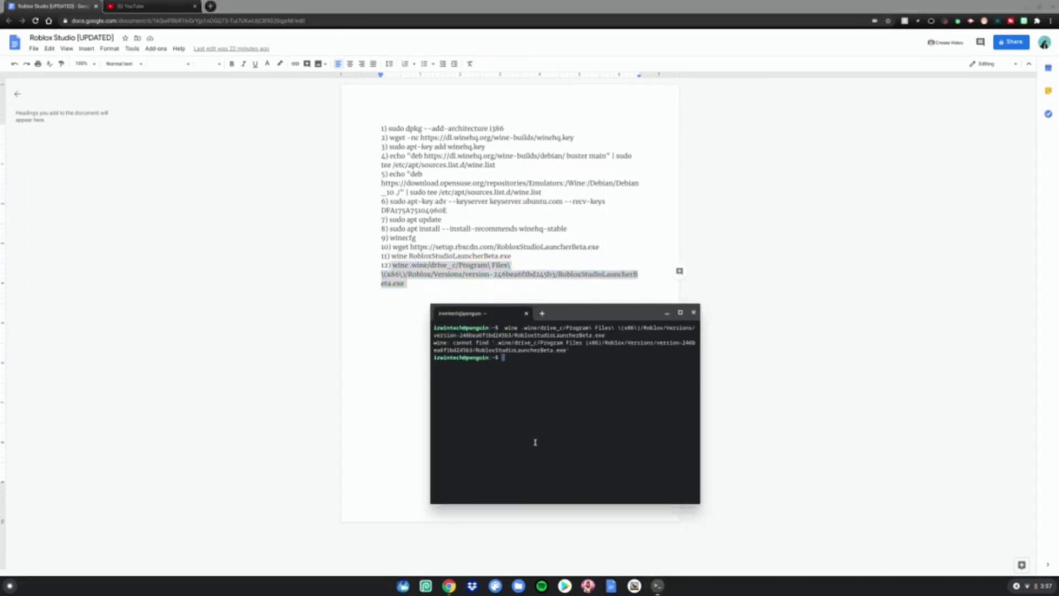